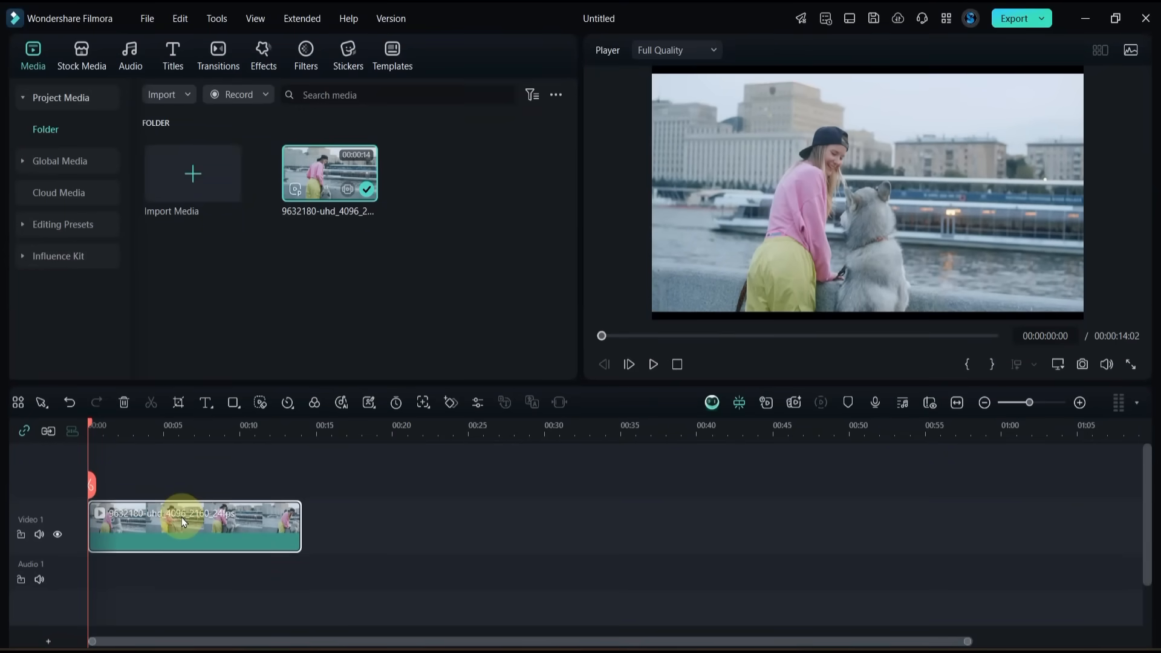
Preview the clip's built-in Lut Preset list in Color settings, keep None, and switch to File Explorer.
{"action": "double_click", "coordinate": [182, 517]}
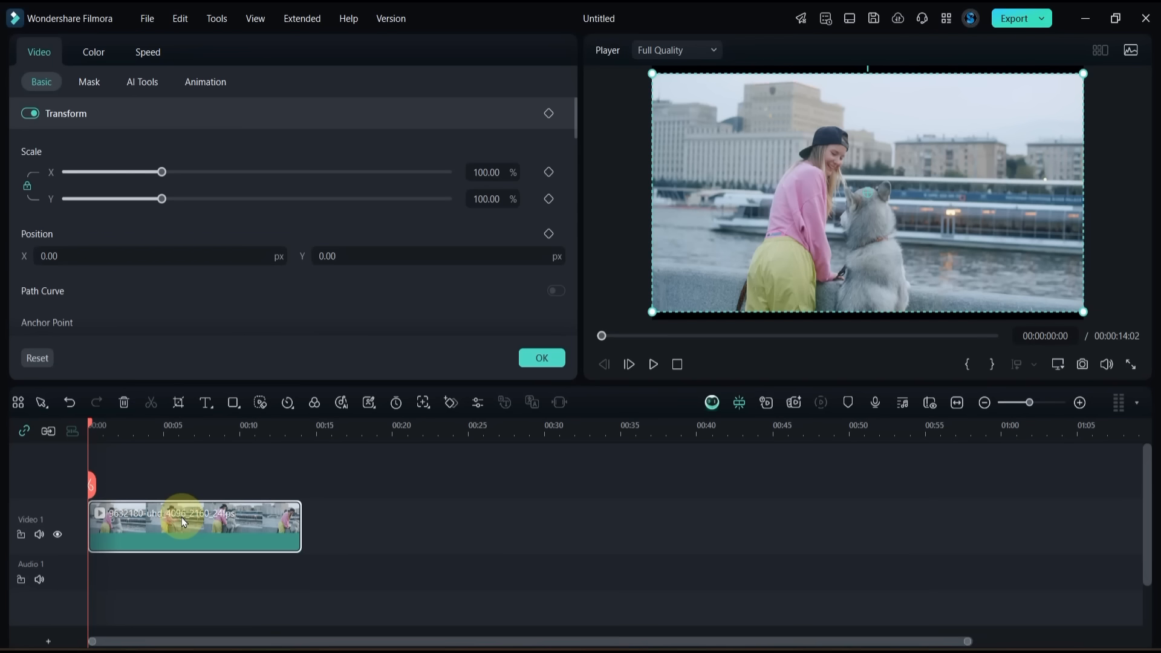
{"action": "left_click", "coordinate": [94, 52]}
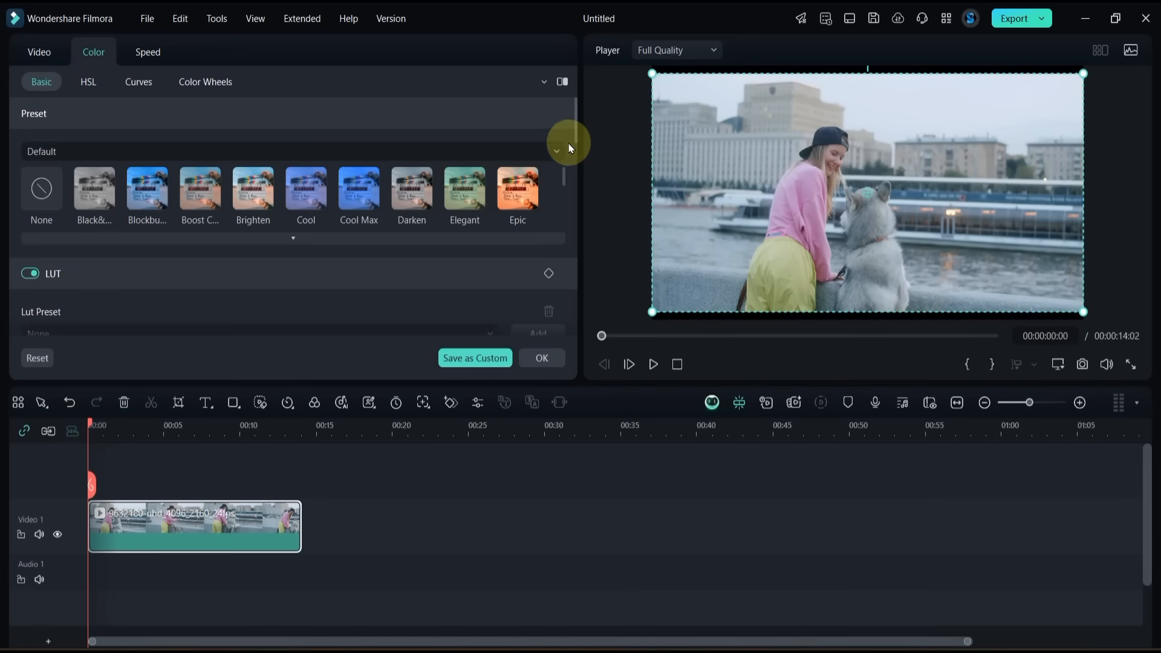
{"action": "left_click_drag", "start_coordinate": [574, 117], "coordinate": [574, 146]}
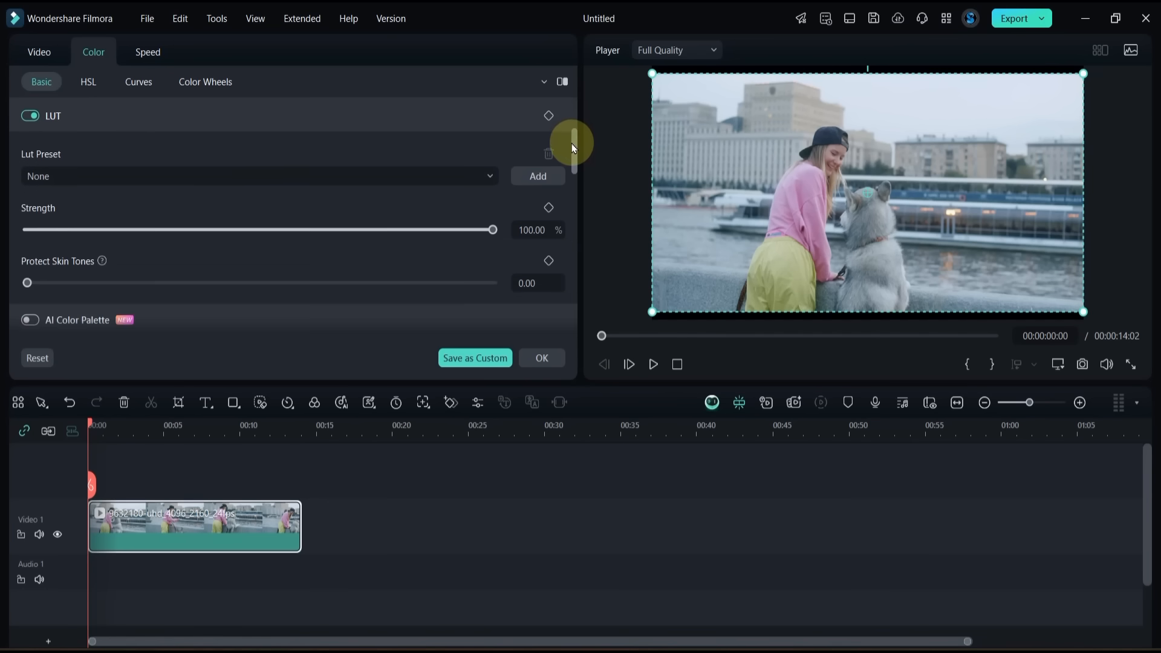
{"action": "left_click", "coordinate": [390, 176]}
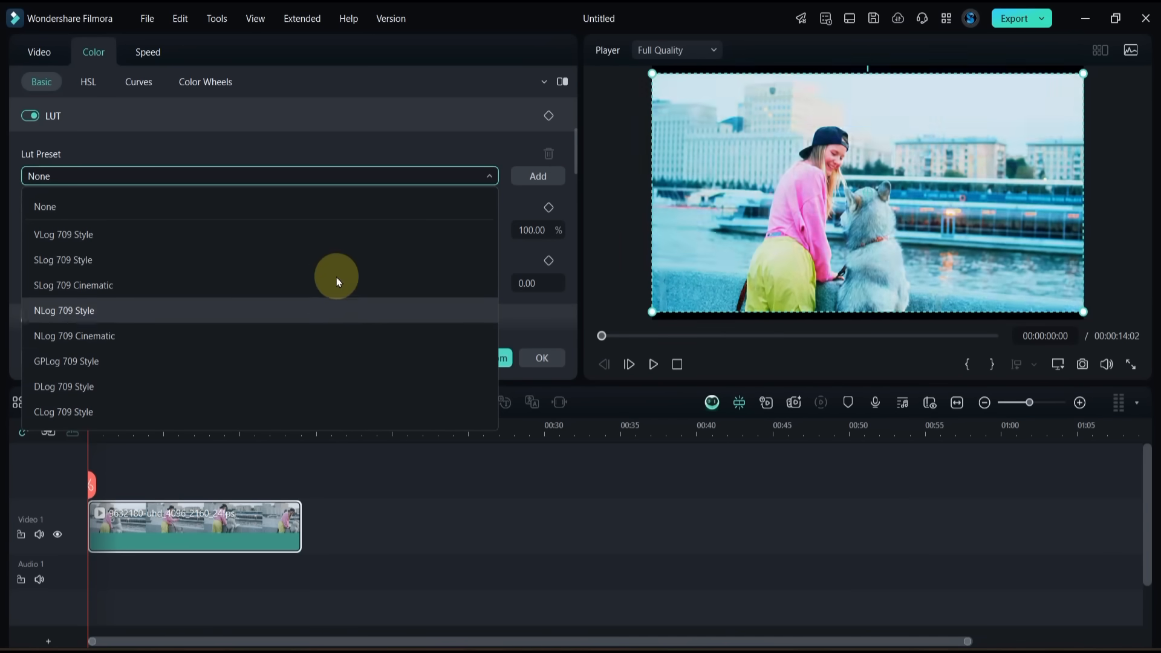
{"action": "left_click", "coordinate": [472, 140]}
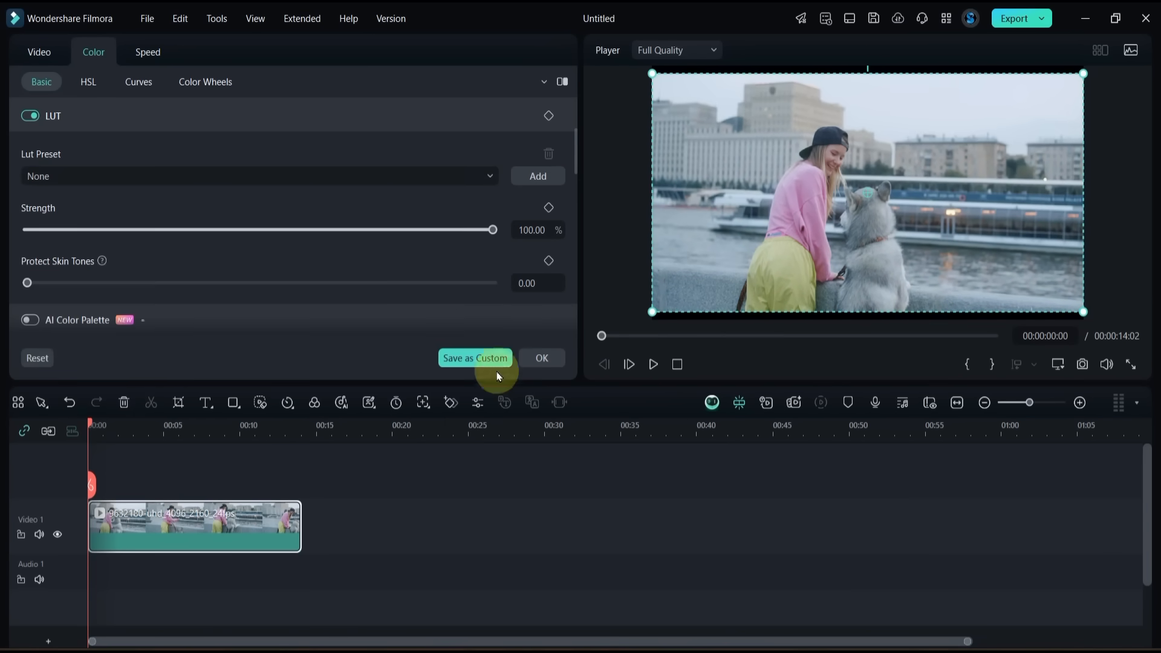
{"action": "key", "text": "alt+Tab"}
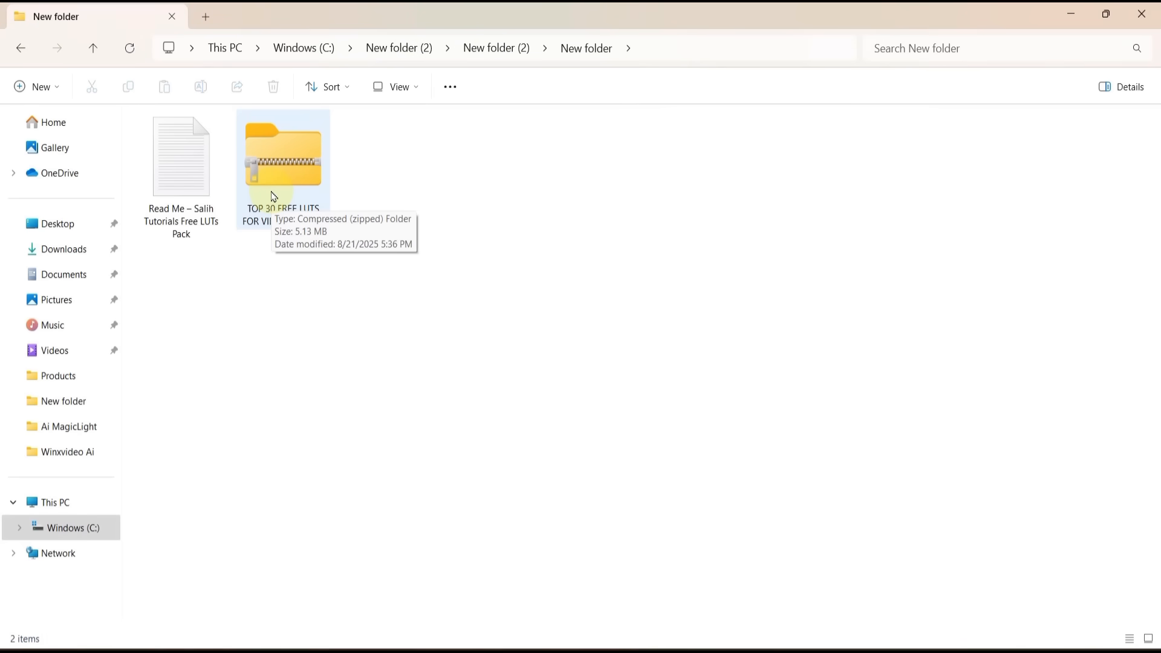
Extract the password-protected LUTs zip here with WinRAR and enter the extracted folder of CUBE files.
{"action": "left_click", "coordinate": [272, 195]}
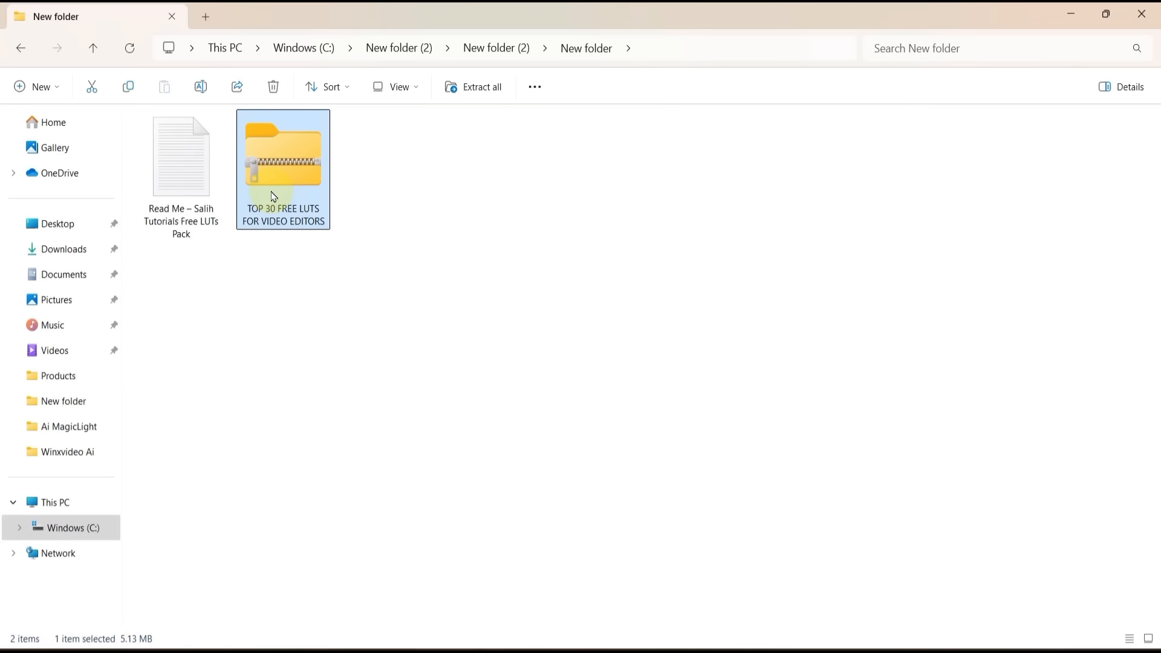
{"action": "right_click", "coordinate": [273, 193]}
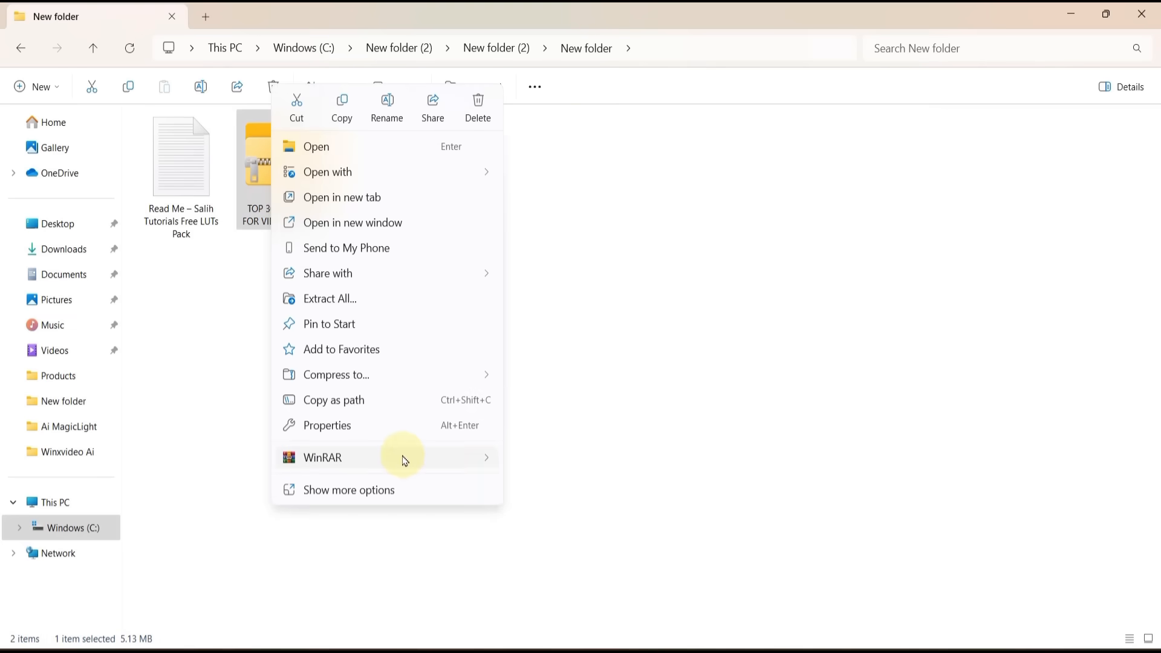
{"action": "mouse_move", "coordinate": [386, 458]}
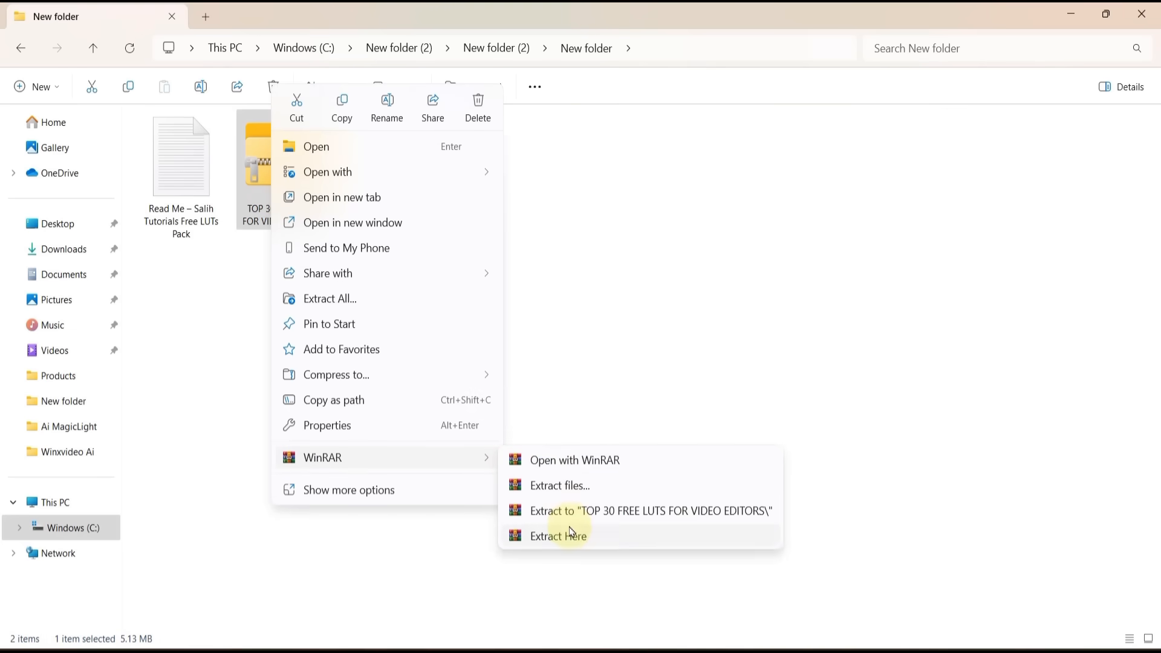
{"action": "left_click", "coordinate": [570, 534]}
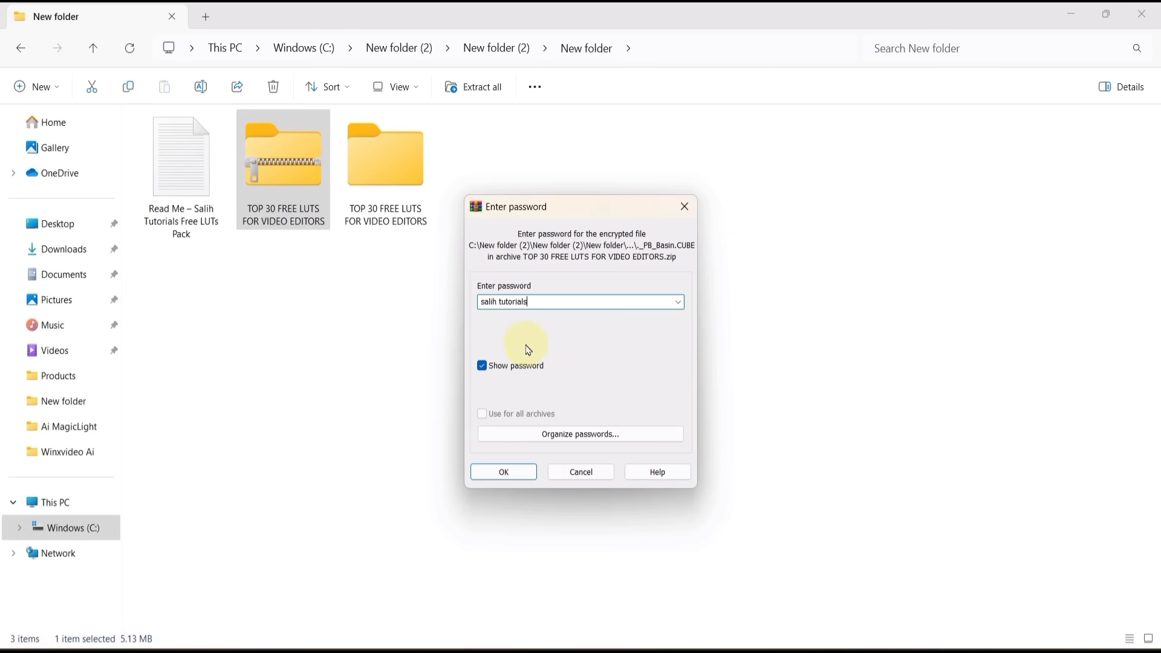
{"action": "left_click", "coordinate": [505, 472]}
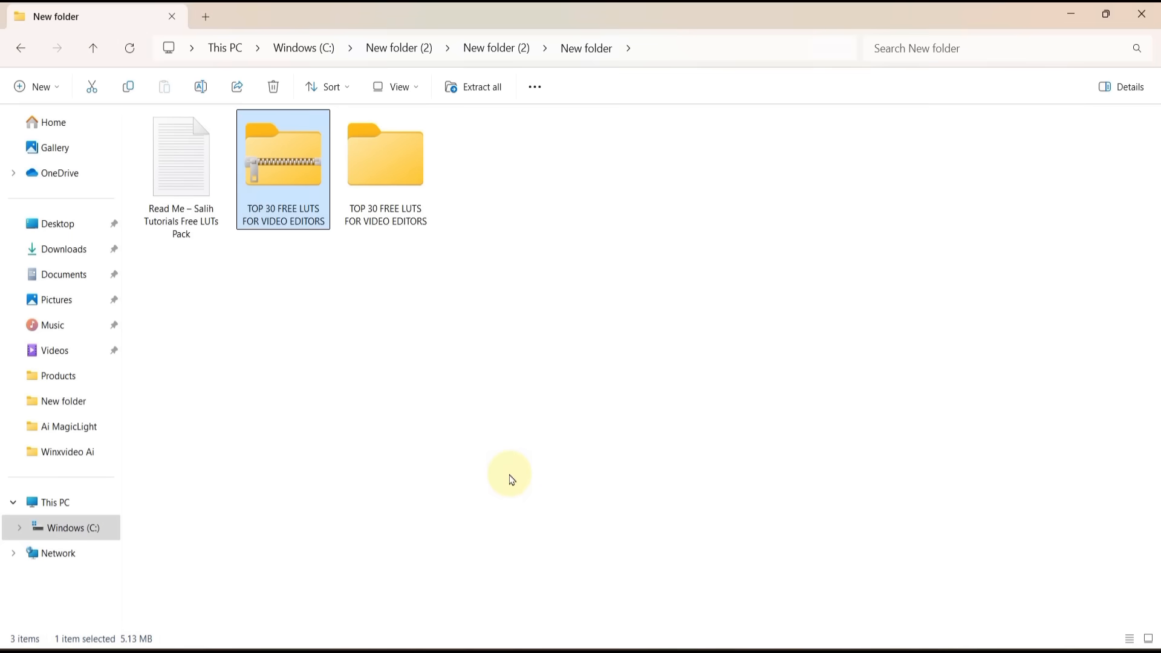
{"action": "double_click", "coordinate": [385, 172]}
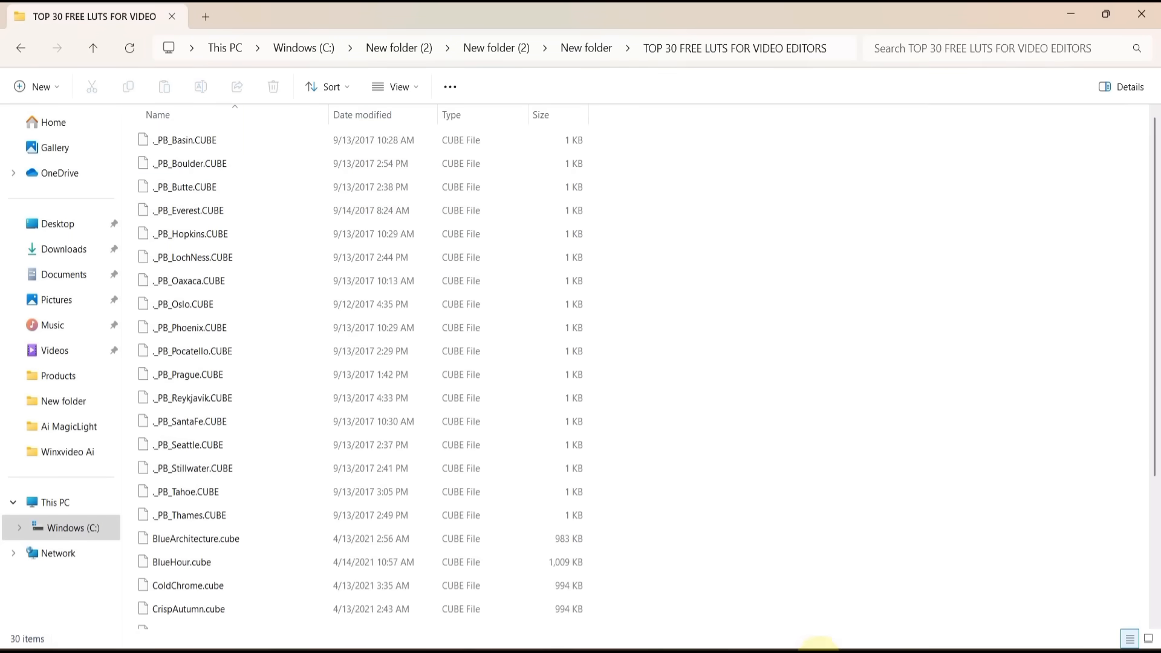
Add all 30 CUBE files from the TOP 30 FREE LUTS FOR VIDEO EDITORS folder to the Lut Preset list.
{"action": "left_click", "coordinate": [819, 644]}
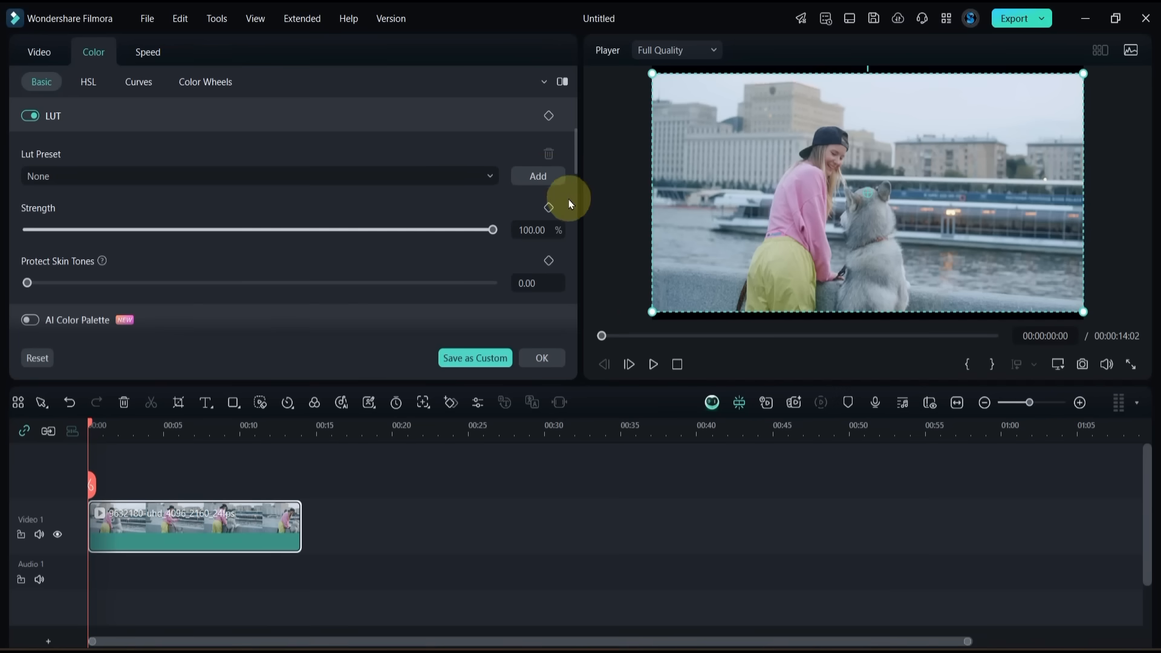
{"action": "left_click", "coordinate": [538, 176]}
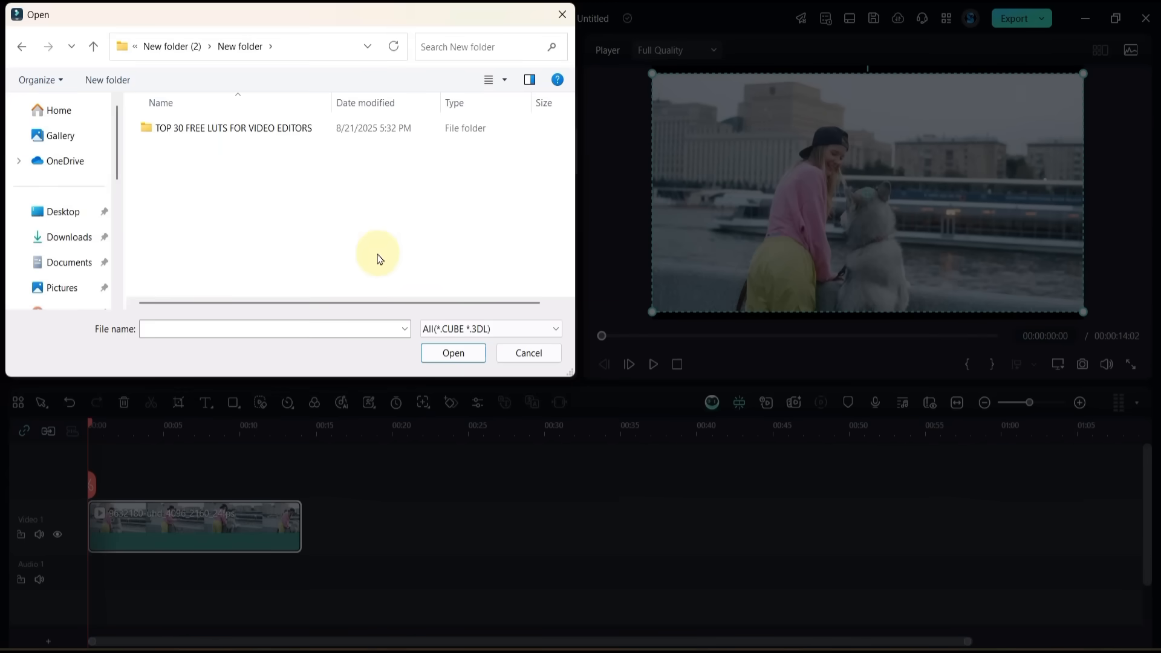
{"action": "double_click", "coordinate": [233, 129]}
{"action": "scroll", "coordinate": [321, 147], "scroll_direction": "down", "scroll_amount": 3}
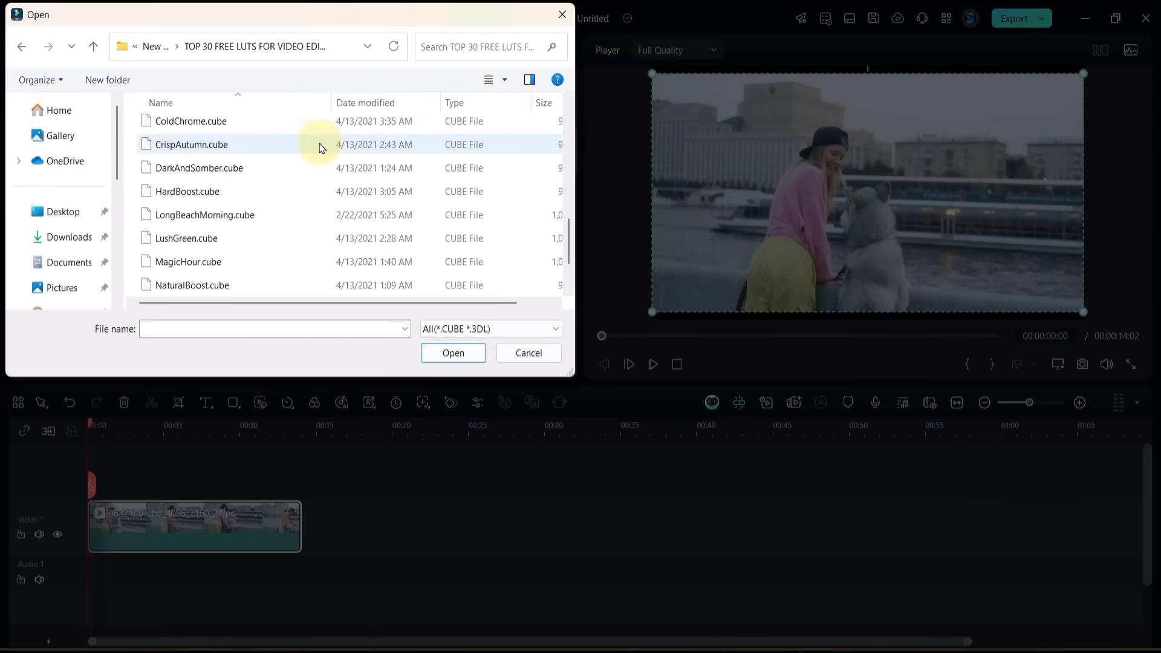
{"action": "scroll", "coordinate": [321, 147], "scroll_direction": "down", "scroll_amount": 5}
{"action": "scroll", "coordinate": [299, 173], "scroll_direction": "up", "scroll_amount": 3}
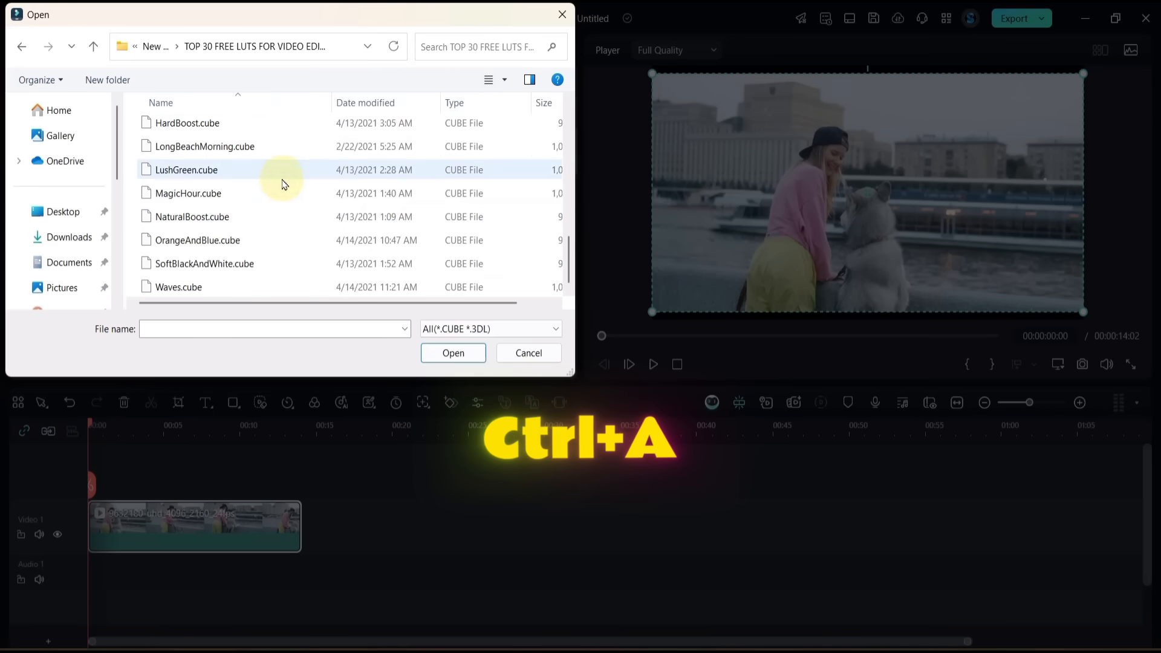
{"action": "key", "text": "ctrl+a"}
{"action": "scroll", "coordinate": [278, 213], "scroll_direction": "up", "scroll_amount": 5}
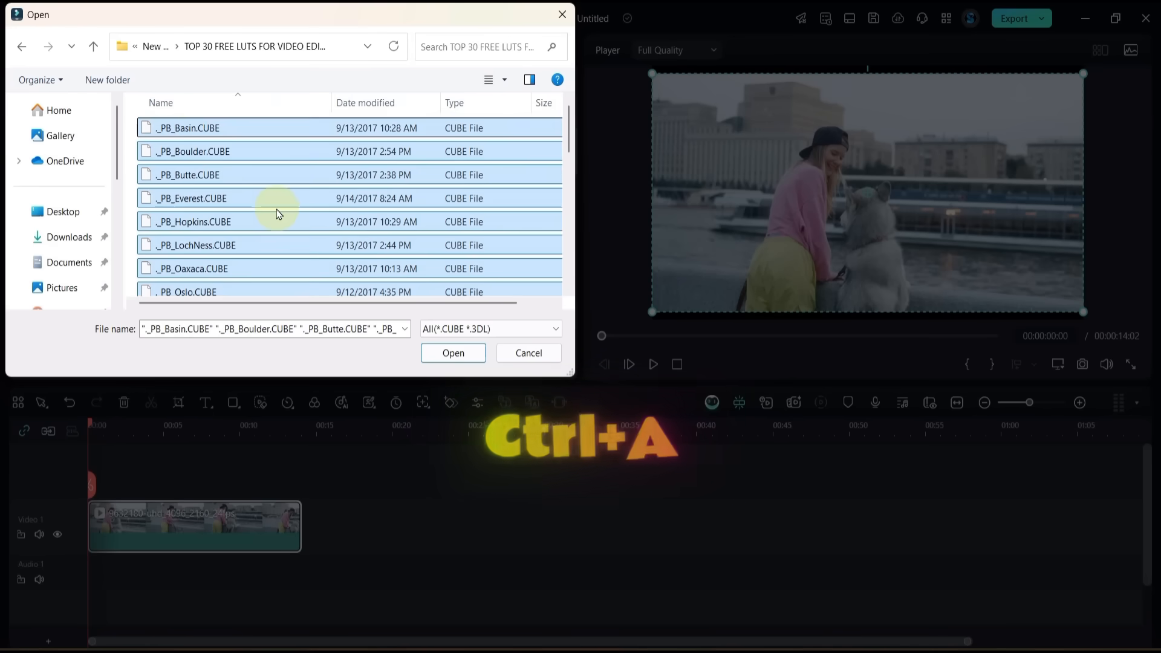
{"action": "left_click", "coordinate": [456, 356]}
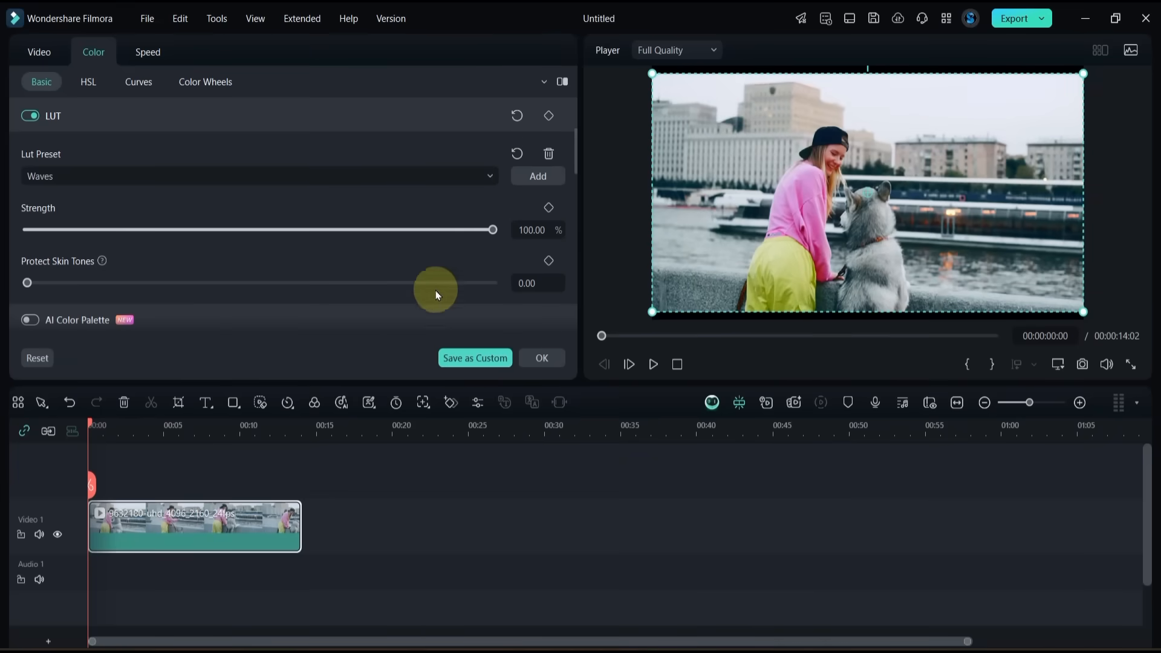
Step through the imported presets — NaturalBoost, the _PB looks, Log 709 — previewing each on the clip, then return to the top.
{"action": "left_click", "coordinate": [404, 176]}
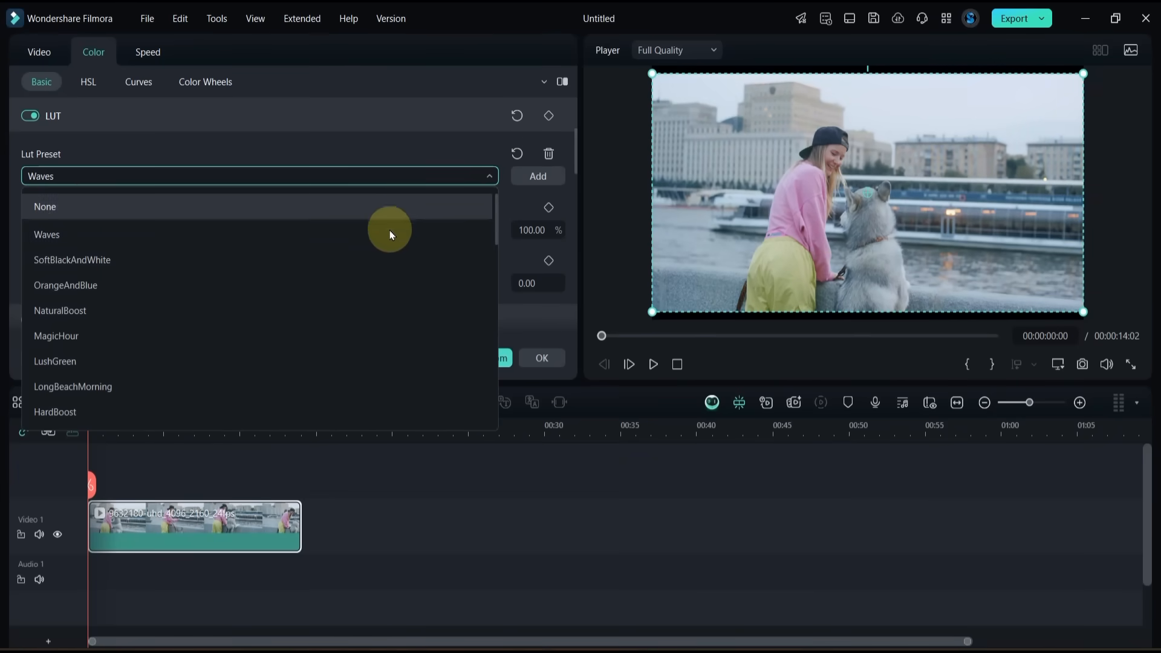
{"action": "scroll", "coordinate": [391, 263], "scroll_direction": "down", "scroll_amount": 5}
{"action": "scroll", "coordinate": [391, 263], "scroll_direction": "down", "scroll_amount": 5}
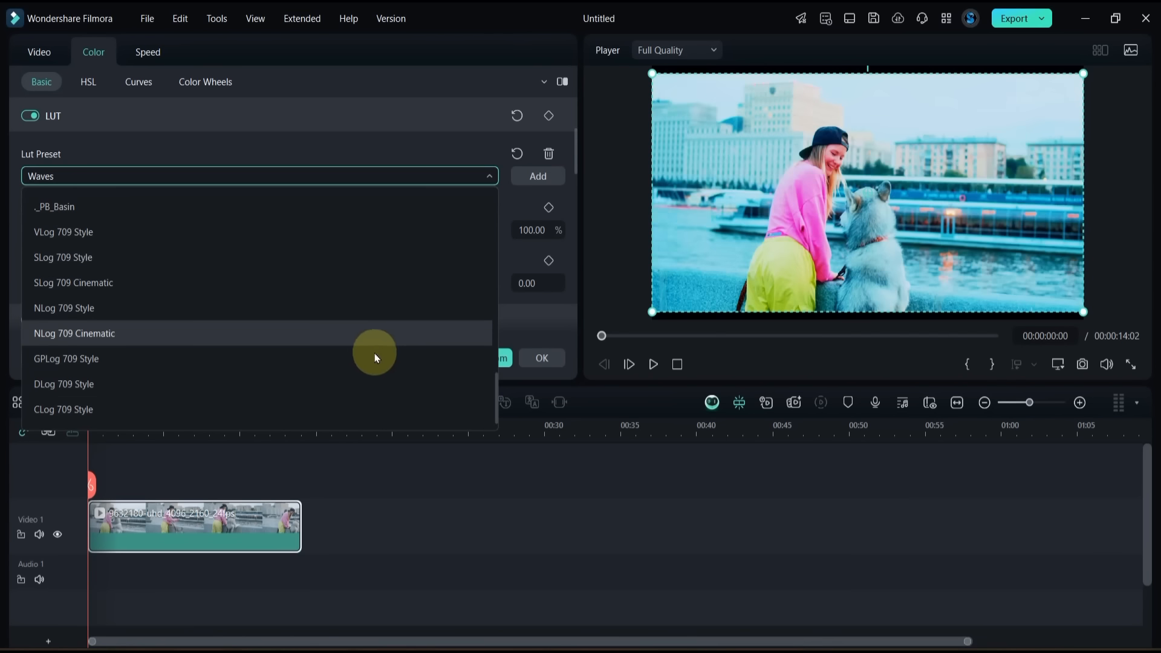
{"action": "scroll", "coordinate": [354, 345], "scroll_direction": "up", "scroll_amount": 5}
{"action": "scroll", "coordinate": [345, 272], "scroll_direction": "up", "scroll_amount": 5}
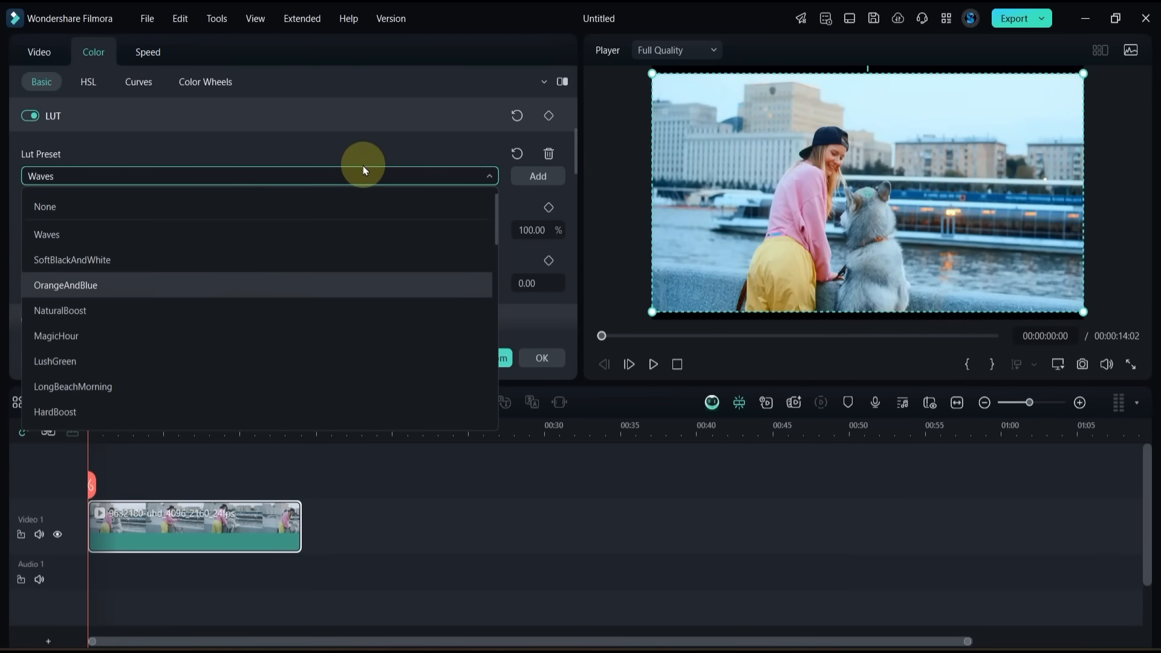
{"action": "key", "text": "Down"}
{"action": "key", "text": "Down"}
{"action": "key", "text": "Down"}
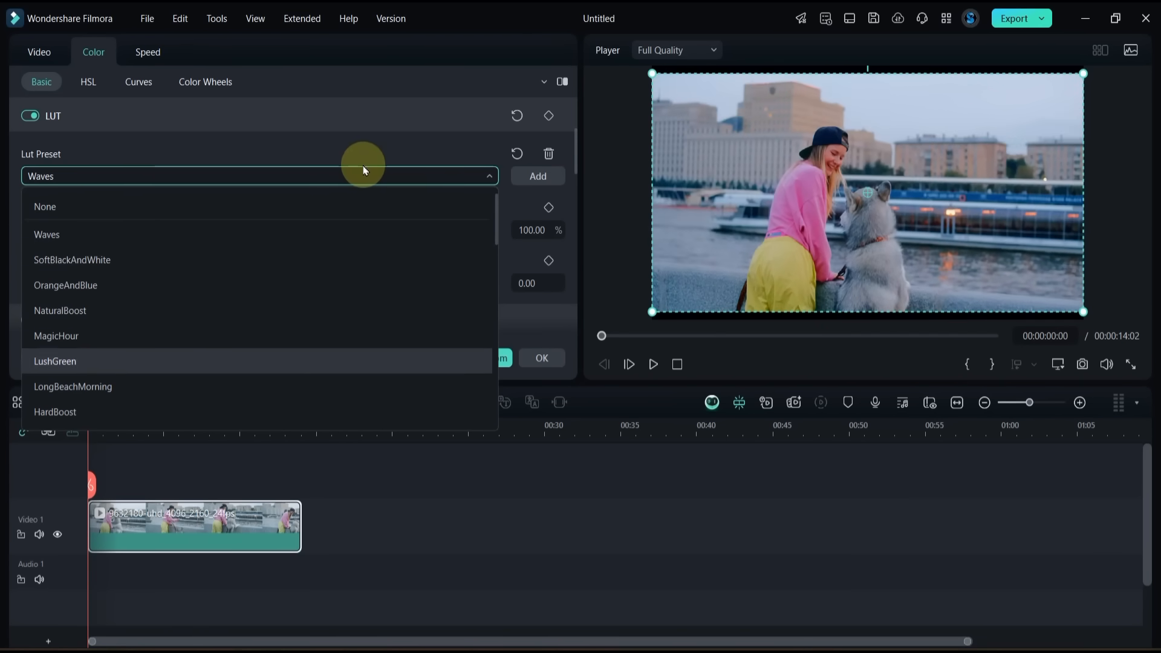
{"action": "key", "text": "Down"}
{"action": "key", "text": "Down"}
{"action": "key", "text": "Down"}
{"action": "key", "text": "Down"}
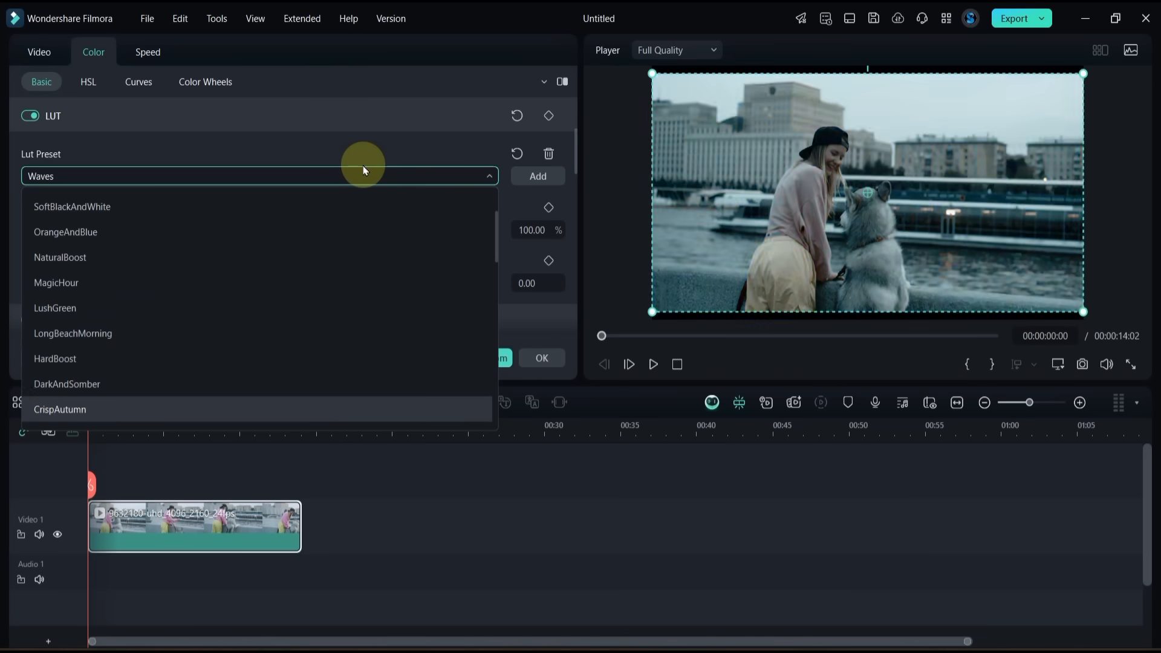
{"action": "key", "text": "Down"}
{"action": "key", "text": "Down"}
{"action": "key", "text": "Down"}
{"action": "key", "text": "Down"}
{"action": "key", "text": "Down"}
{"action": "key", "text": "Down"}
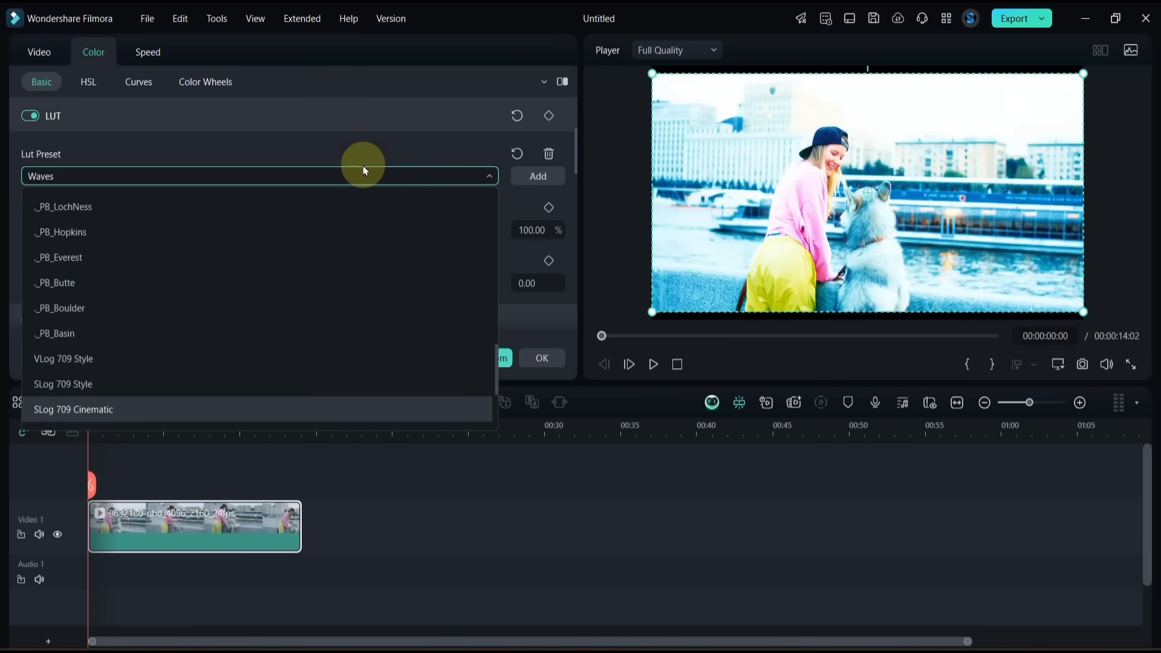
{"action": "key", "text": "Down"}
{"action": "key", "text": "Down"}
{"action": "key", "text": "Down"}
{"action": "key", "text": "Down"}
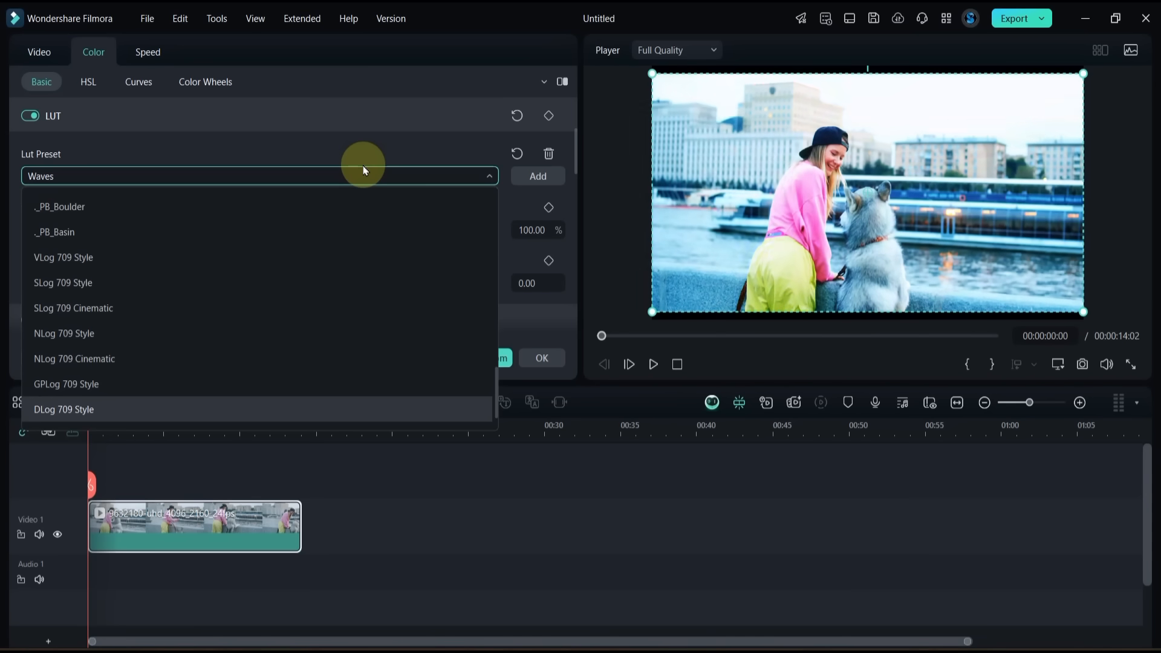
{"action": "key", "text": "Down"}
{"action": "key", "text": "Up"}
{"action": "key", "text": "Up"}
{"action": "key", "text": "Up"}
{"action": "key", "text": "Up"}
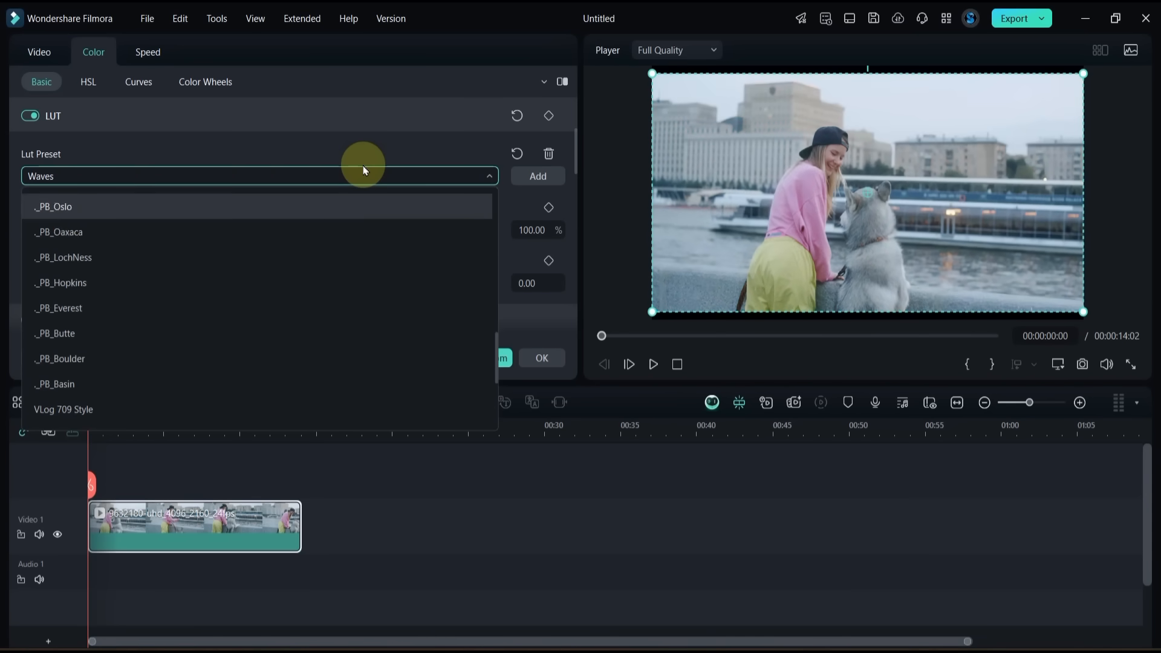
{"action": "key", "text": "Up"}
{"action": "key", "text": "Up"}
{"action": "key", "text": "Up"}
{"action": "key", "text": "Up"}
{"action": "key", "text": "Up"}
{"action": "key", "text": "Up"}
{"action": "key", "text": "Down"}
{"action": "key", "text": "Down"}
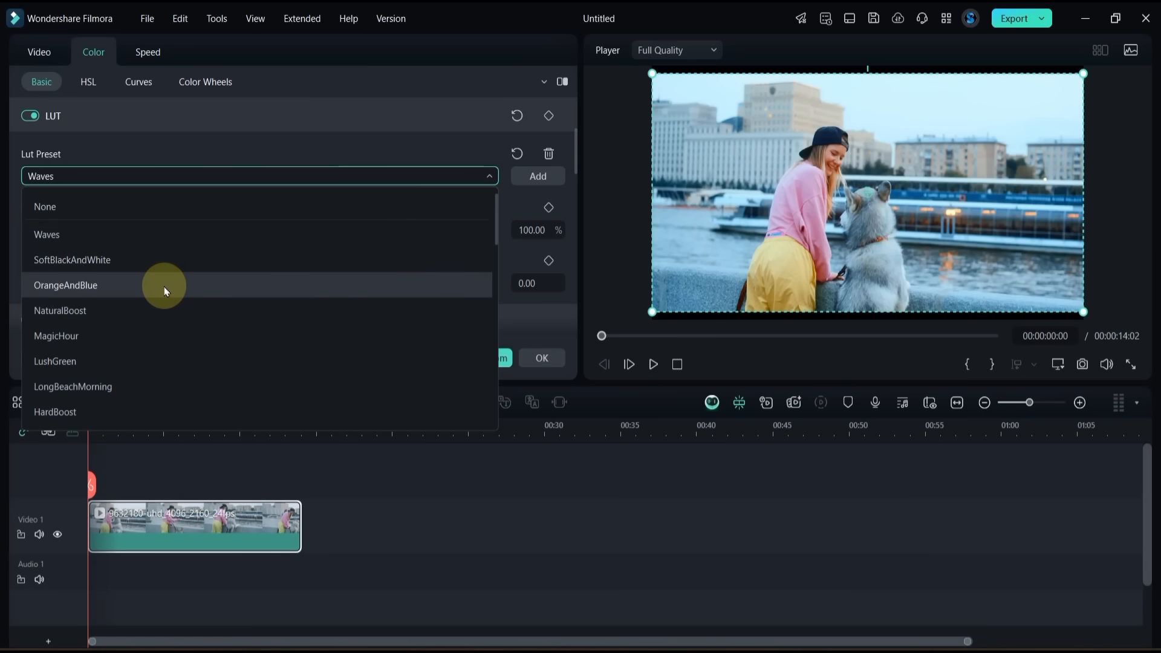
Apply OrangeAndBlue, try other Strength and Protect Skin Tones values, and leave them at 100 and 0.
{"action": "left_click", "coordinate": [164, 287]}
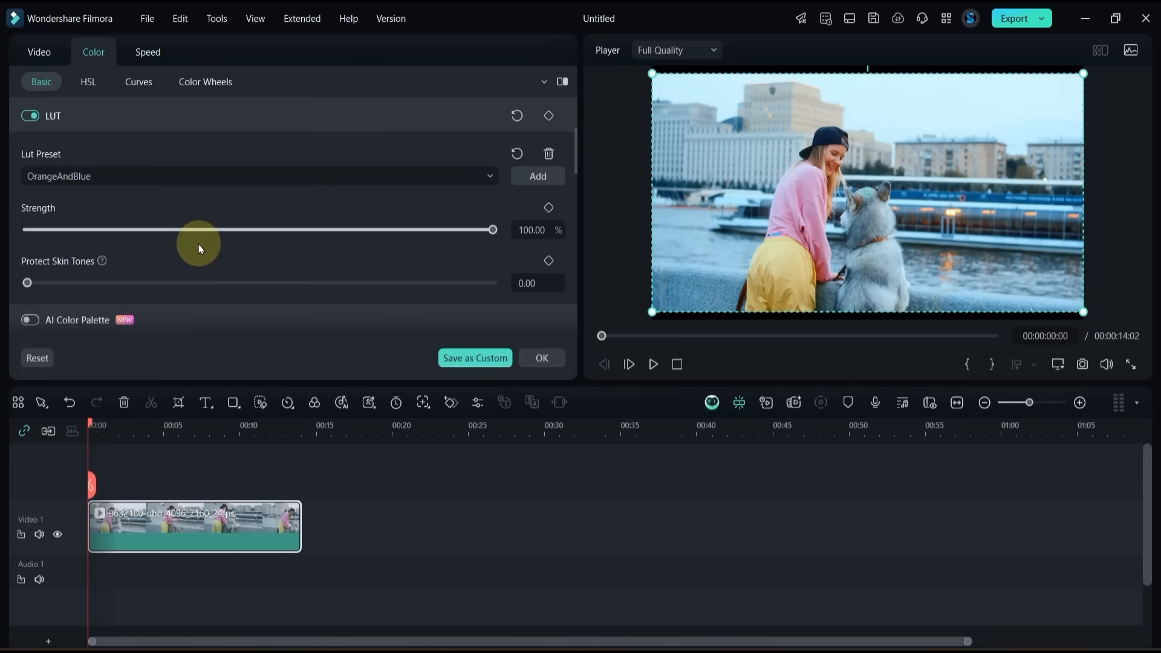
{"action": "mouse_move", "coordinate": [492, 230]}
{"action": "left_mouse_down"}
{"action": "mouse_move", "coordinate": [326, 239]}
{"action": "mouse_move", "coordinate": [529, 230]}
{"action": "left_mouse_up"}
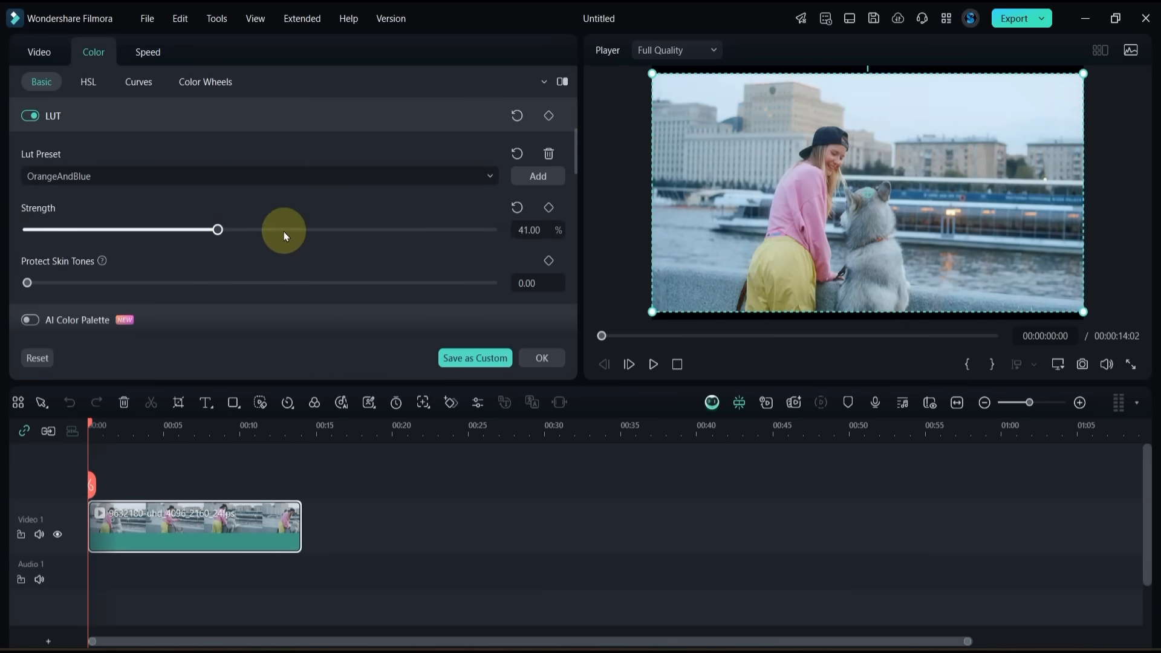
{"action": "scroll", "coordinate": [173, 273], "scroll_direction": "down", "scroll_amount": 1}
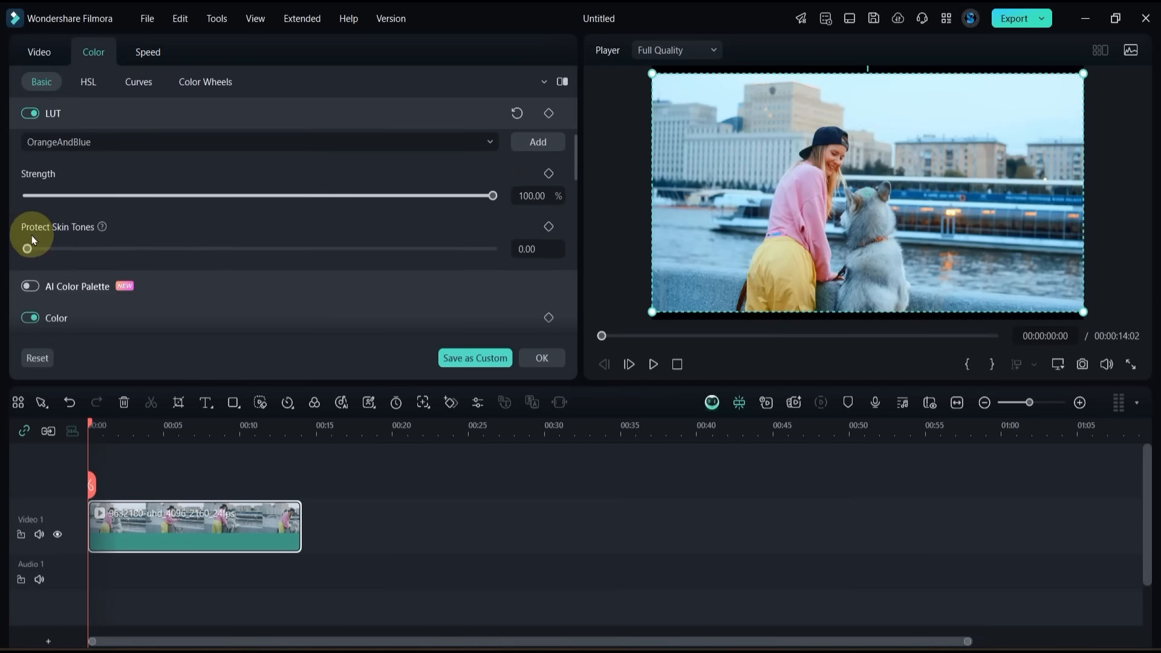
{"action": "left_click_drag", "start_coordinate": [27, 251], "coordinate": [28, 250]}
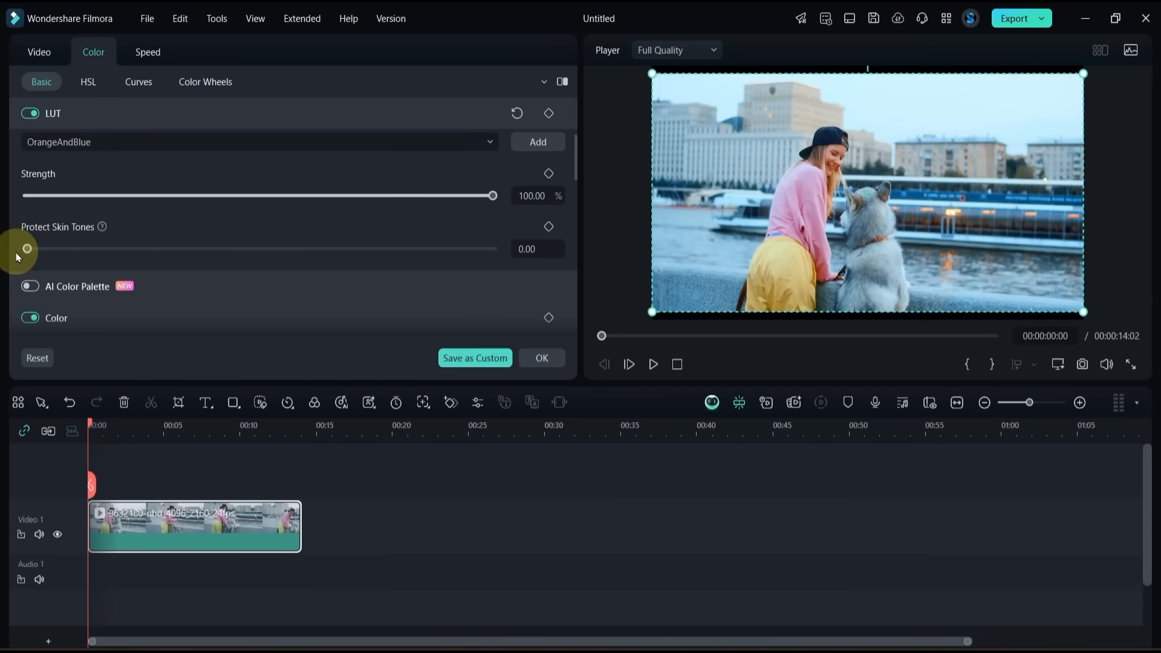
{"action": "left_click_drag", "start_coordinate": [27, 251], "coordinate": [28, 250]}
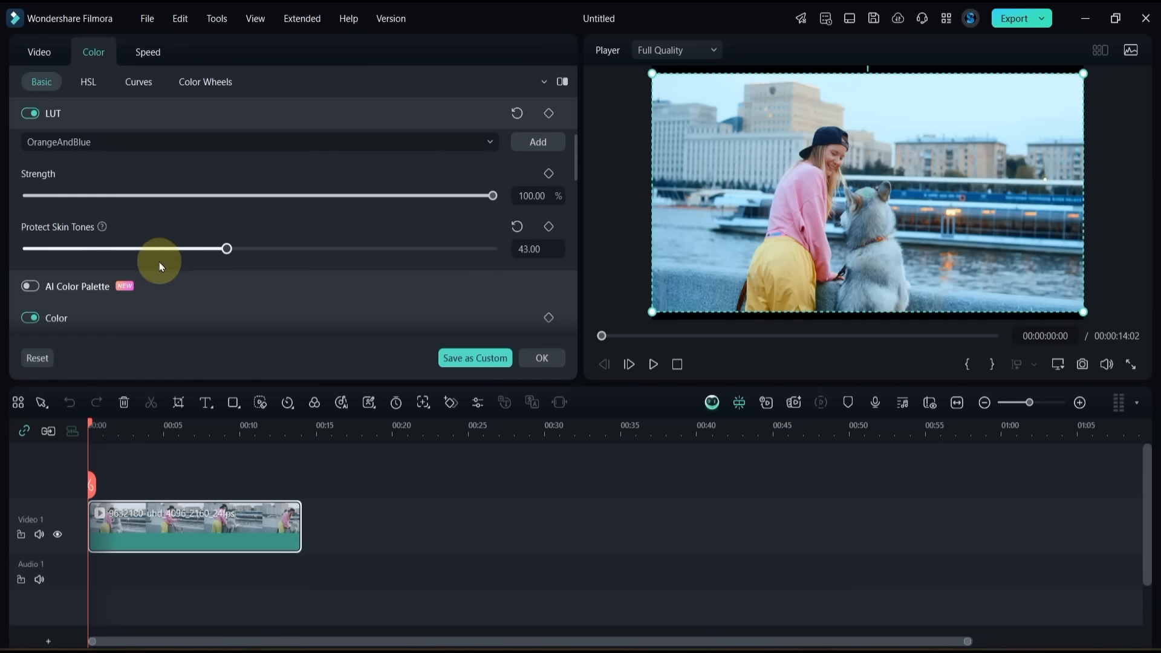
{"action": "scroll", "coordinate": [207, 228], "scroll_direction": "up", "scroll_amount": 2}
{"action": "scroll", "coordinate": [218, 218], "scroll_direction": "up", "scroll_amount": 1}
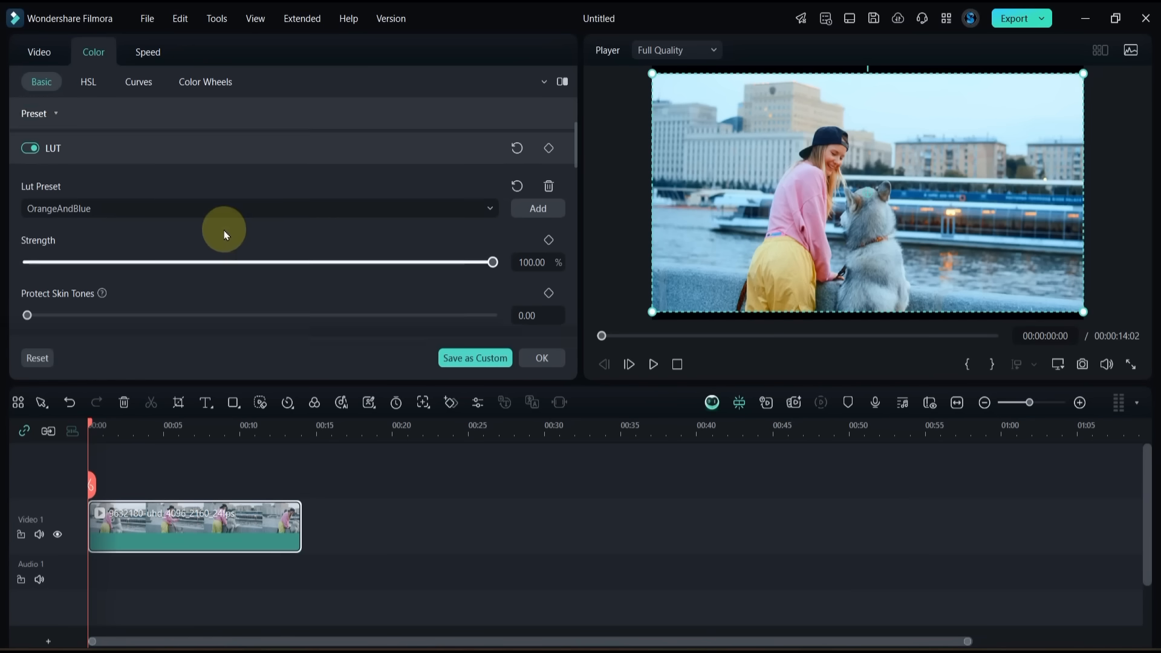
Confirm the colour settings with OK and play back the OrangeAndBlue-graded clip.
{"action": "left_click", "coordinate": [381, 545]}
{"action": "left_click", "coordinate": [649, 363]}
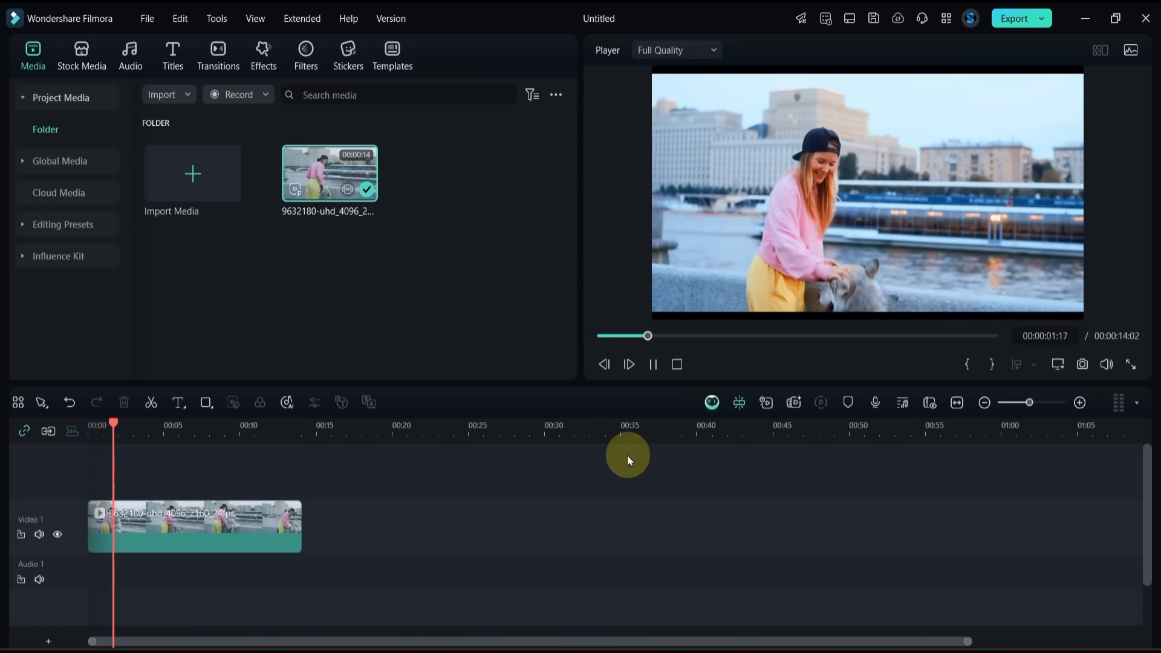